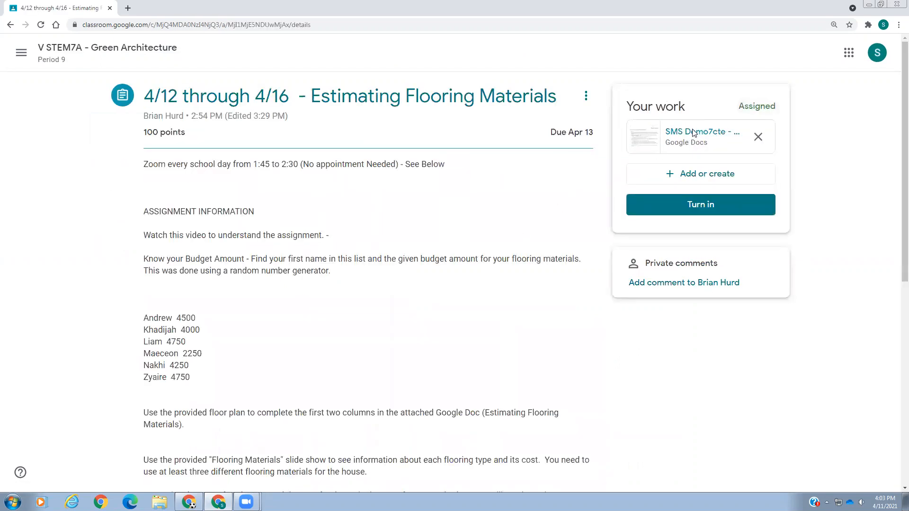
Open the attached Estimating Flooring Materials Worksheet, then return to the assignment and highlight its "Know your Budget Amount" instruction
{"action": "left_click", "coordinate": [694, 133]}
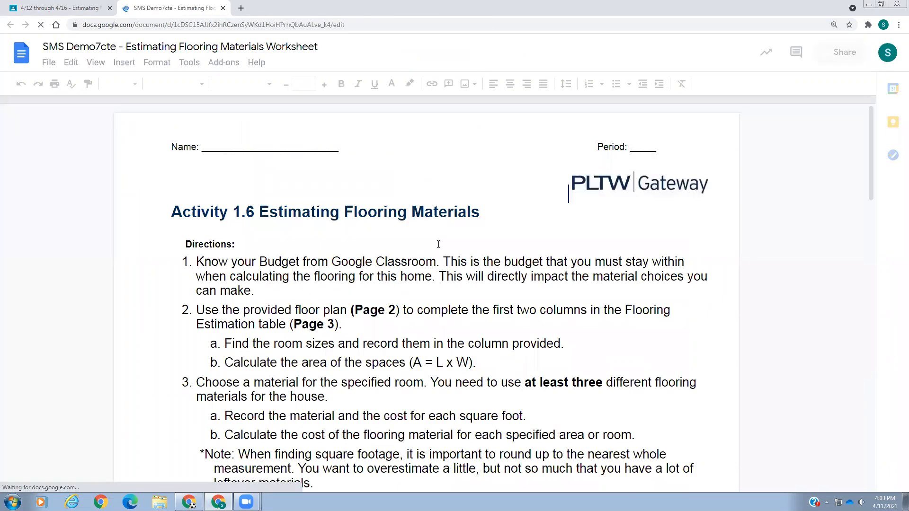
{"action": "left_click", "coordinate": [59, 9]}
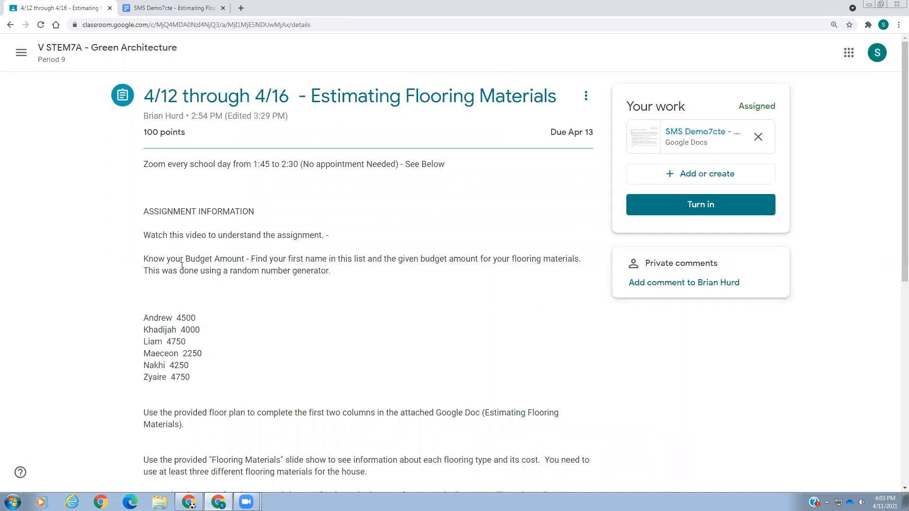
{"action": "left_click_drag", "start_coordinate": [146, 259], "coordinate": [245, 260]}
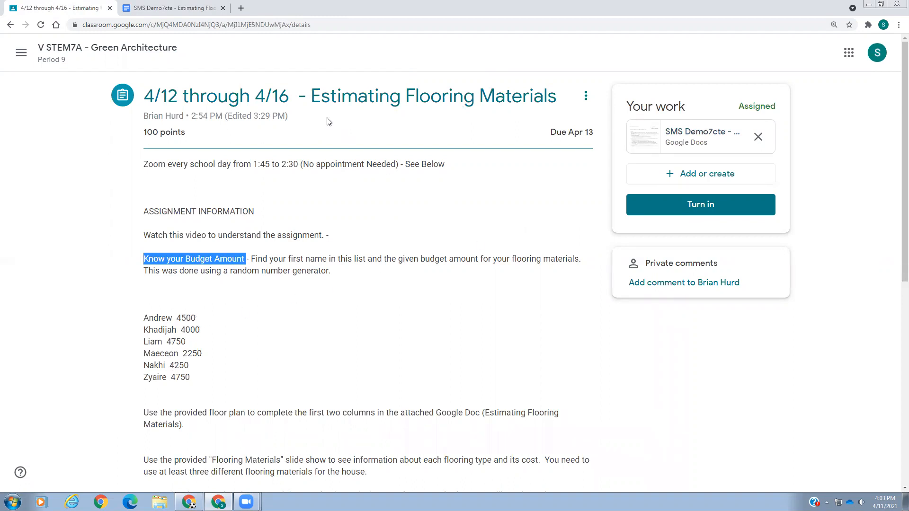
Enter 4000 on the Budget line below the worksheet's flooring estimation table
{"action": "left_click", "coordinate": [191, 9]}
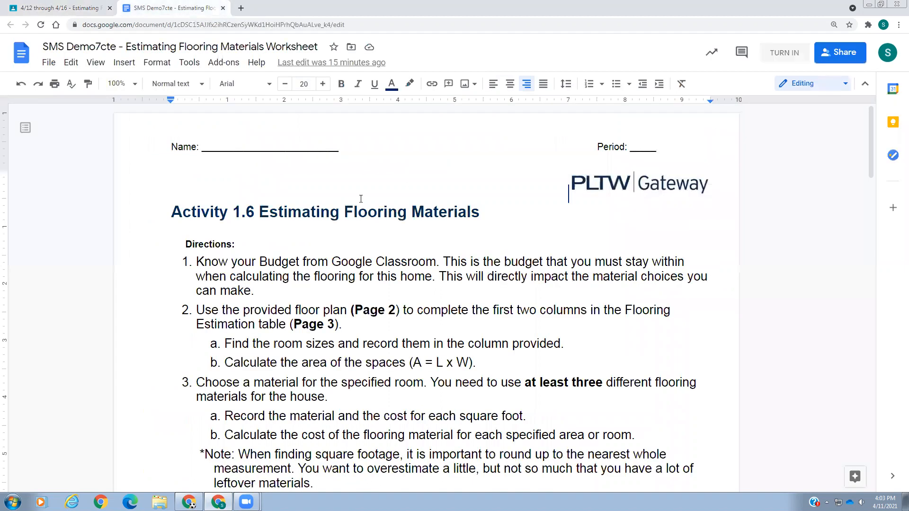
{"action": "scroll", "coordinate": [401, 265], "scroll_direction": "down", "scroll_amount": 8}
{"action": "scroll", "coordinate": [401, 264], "scroll_direction": "down", "scroll_amount": 20}
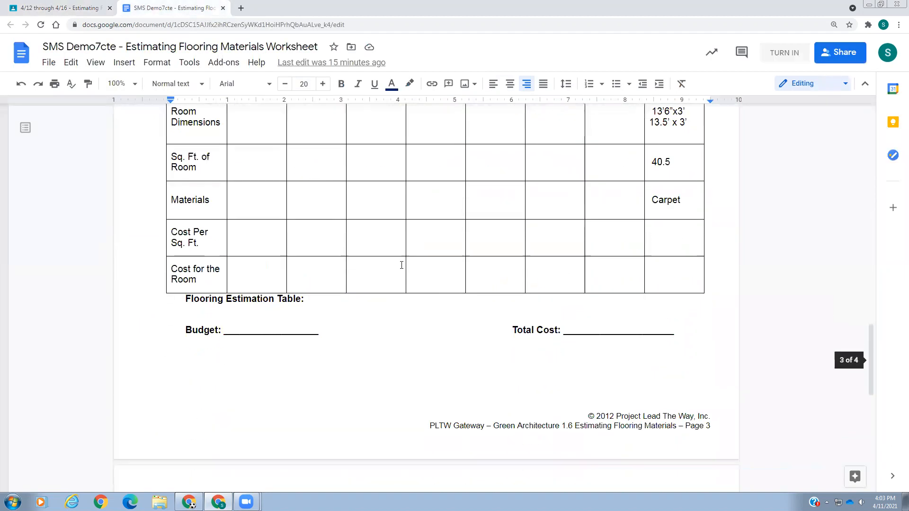
{"action": "left_click", "coordinate": [242, 214]}
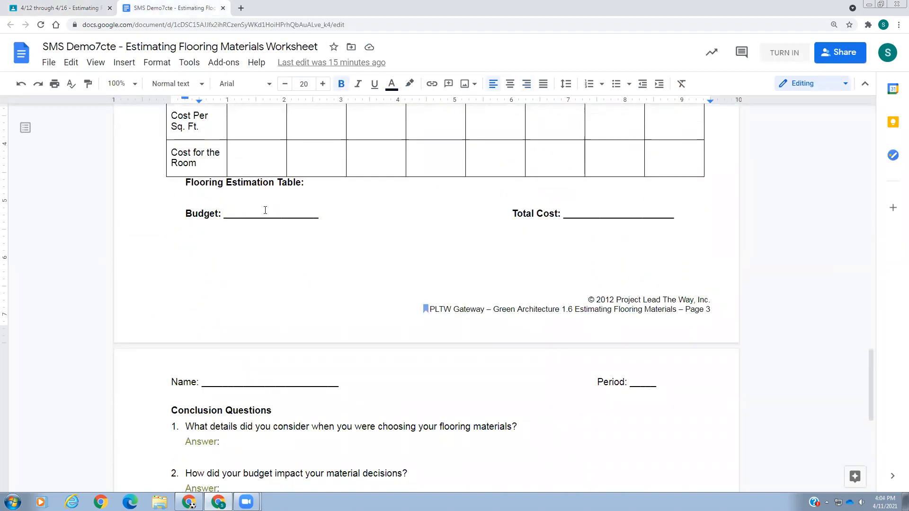
{"action": "type", "text": "4000"}
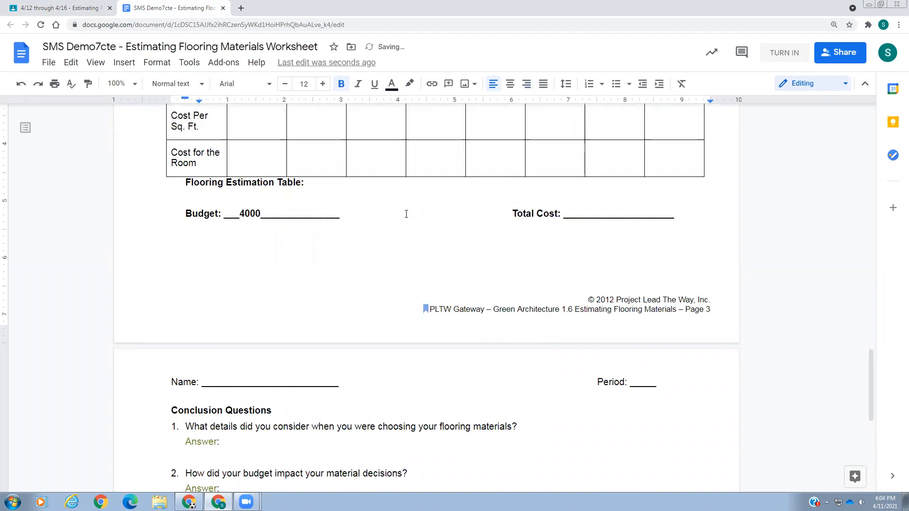
Examine the worksheet's directions, the room sizes on the floor plan, and the Bedroom 1 Closet example in the estimation table
{"action": "scroll", "coordinate": [406, 214], "scroll_direction": "up", "scroll_amount": 5}
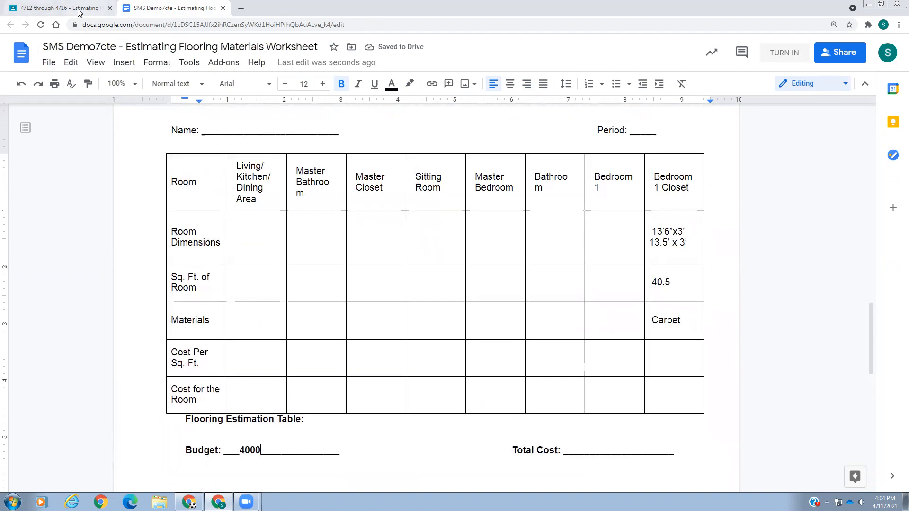
{"action": "left_click", "coordinate": [79, 9]}
{"action": "left_click", "coordinate": [197, 10]}
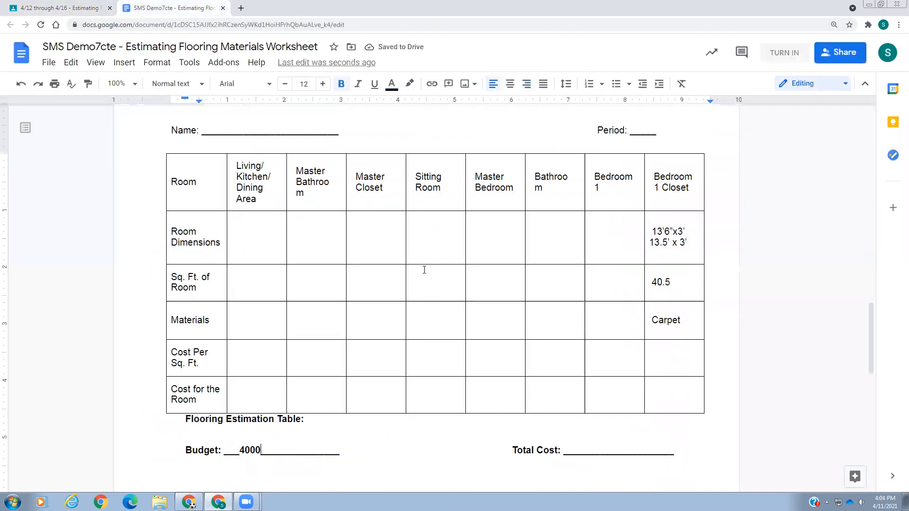
{"action": "scroll", "coordinate": [422, 268], "scroll_direction": "down", "scroll_amount": 3}
{"action": "scroll", "coordinate": [422, 268], "scroll_direction": "up", "scroll_amount": 3}
{"action": "scroll", "coordinate": [660, 308], "scroll_direction": "up", "scroll_amount": 10}
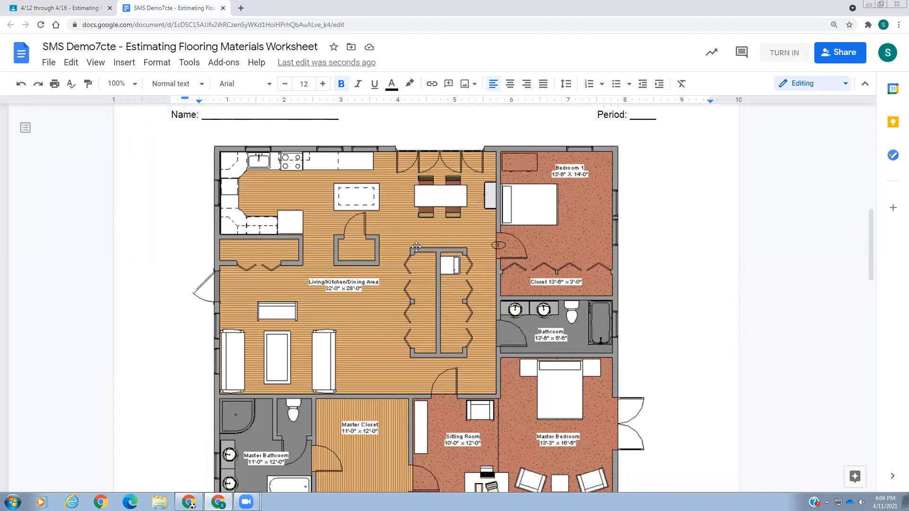
{"action": "scroll", "coordinate": [493, 266], "scroll_direction": "up", "scroll_amount": 8}
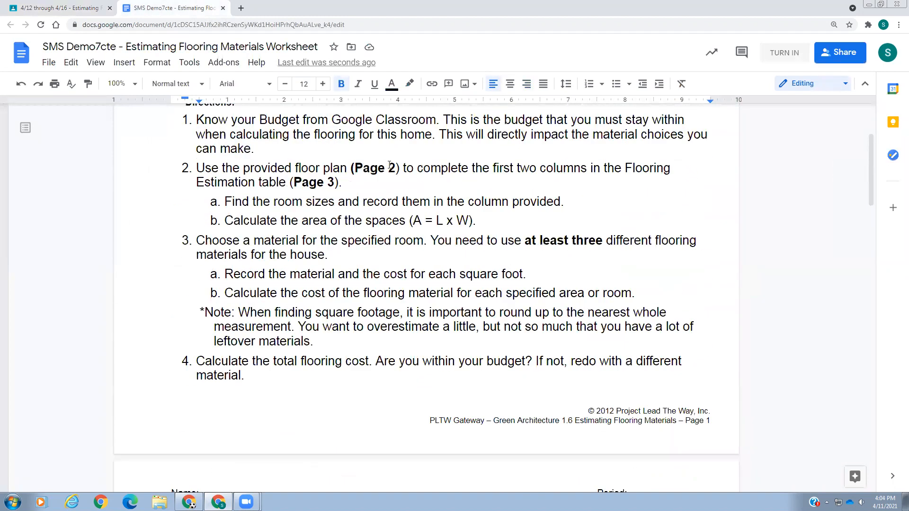
{"action": "scroll", "coordinate": [421, 179], "scroll_direction": "down", "scroll_amount": 7}
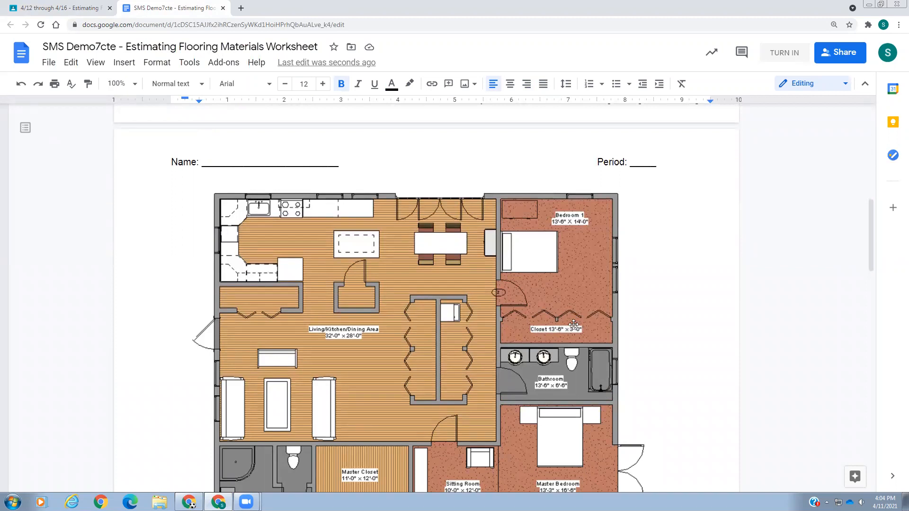
{"action": "scroll", "coordinate": [573, 325], "scroll_direction": "down", "scroll_amount": 15}
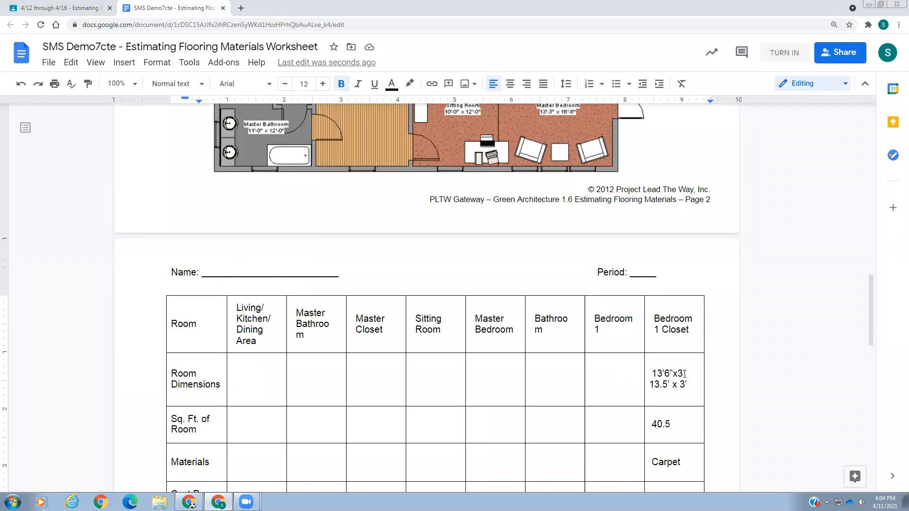
{"action": "scroll", "coordinate": [637, 290], "scroll_direction": "up", "scroll_amount": 4}
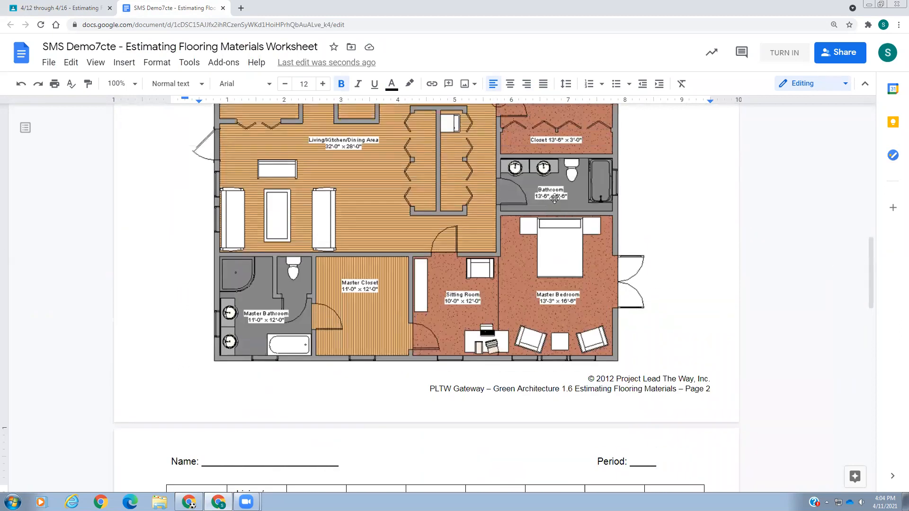
{"action": "scroll", "coordinate": [558, 192], "scroll_direction": "up", "scroll_amount": 1}
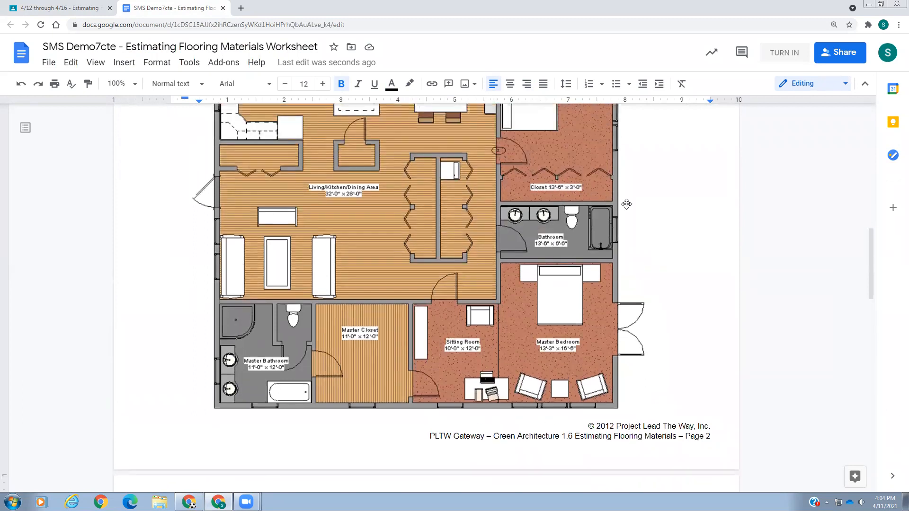
{"action": "scroll", "coordinate": [643, 203], "scroll_direction": "down", "scroll_amount": 2}
{"action": "scroll", "coordinate": [643, 203], "scroll_direction": "down", "scroll_amount": 4}
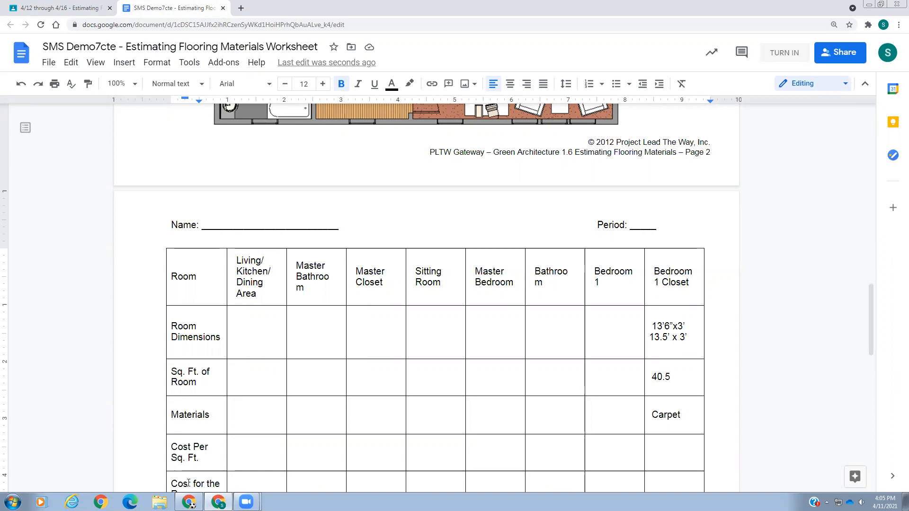
Open Calculator and multiply 13.5 by 3 to work out the Bedroom 1 Closet's area
{"action": "left_click", "coordinate": [13, 502]}
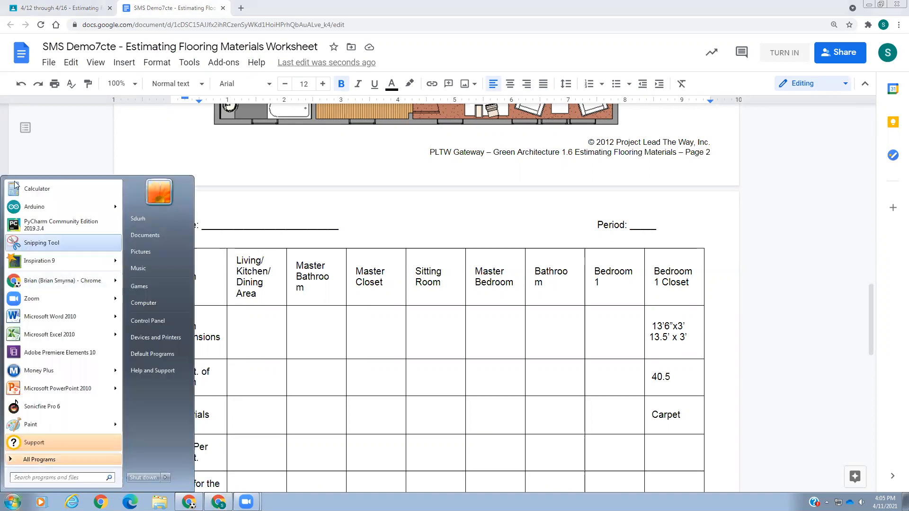
{"action": "left_click", "coordinate": [27, 190]}
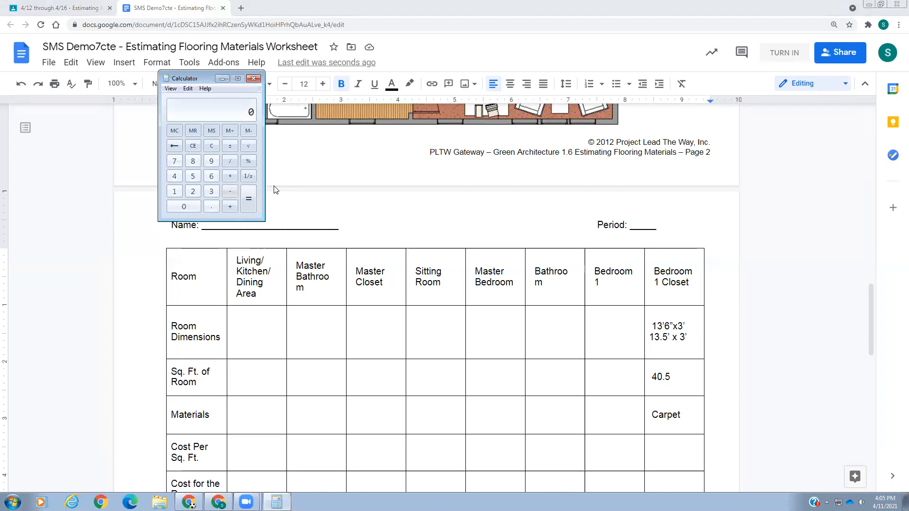
{"action": "type", "text": "13.5*3"}
{"action": "key", "text": "Return"}
Highlight the closet's material and cost-per-square-foot cells, and open the FlooringMaterials slide show attached to the Classroom assignment
{"action": "left_click_drag", "start_coordinate": [655, 415], "coordinate": [675, 444]}
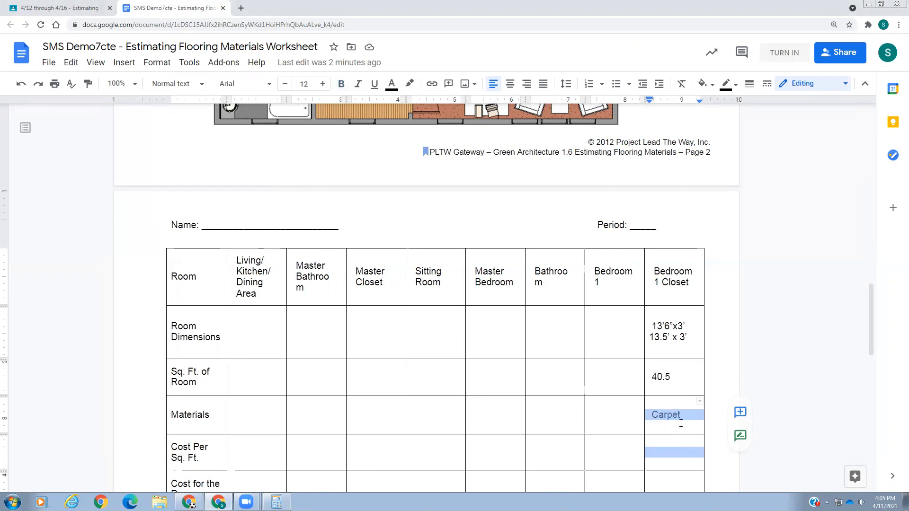
{"action": "scroll", "coordinate": [682, 421], "scroll_direction": "down", "scroll_amount": 2}
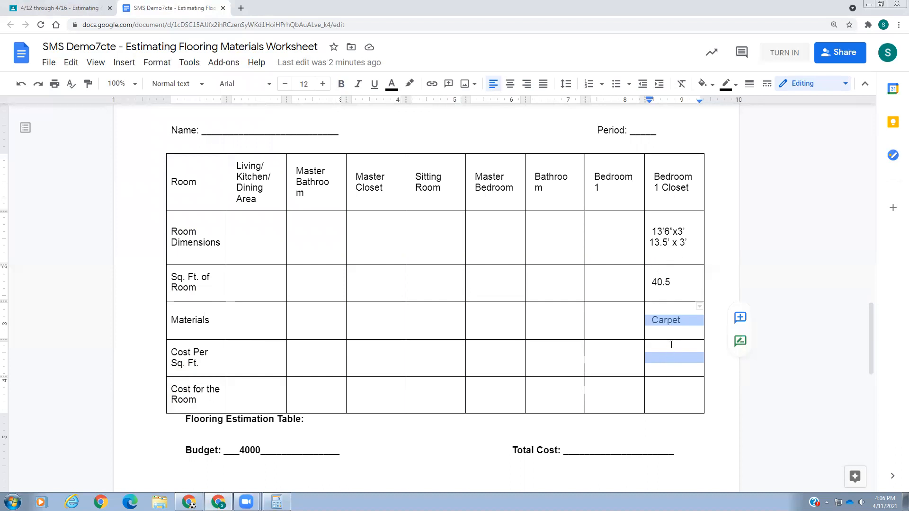
{"action": "left_click", "coordinate": [57, 9]}
{"action": "scroll", "coordinate": [275, 255], "scroll_direction": "down", "scroll_amount": 7}
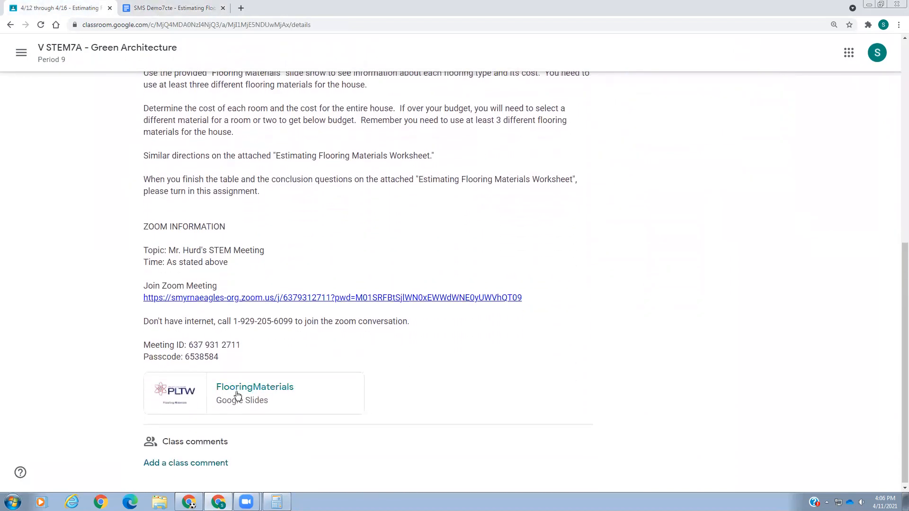
{"action": "left_click", "coordinate": [244, 391]}
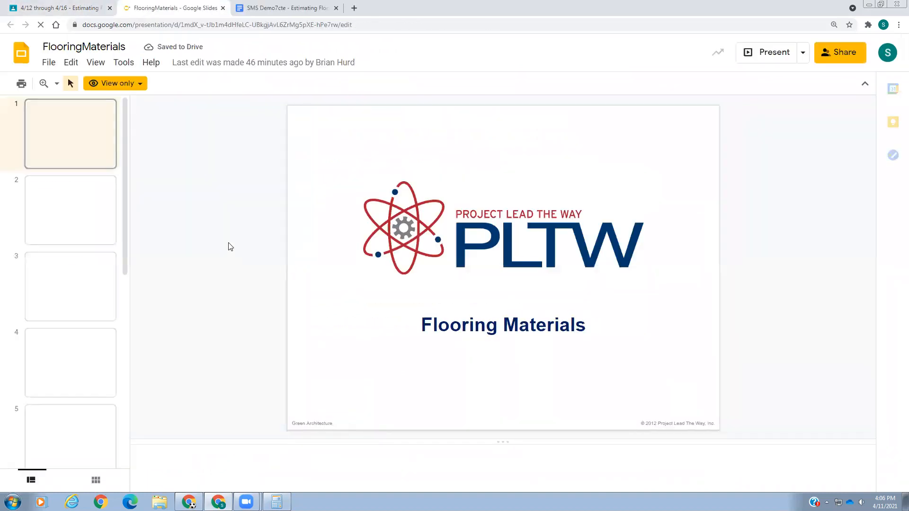
Review the flooring slides for engineered wood, hardwood, their comparison and bamboo, and look up the carpet price per square foot
{"action": "left_click", "coordinate": [67, 207]}
{"action": "left_click", "coordinate": [69, 279]}
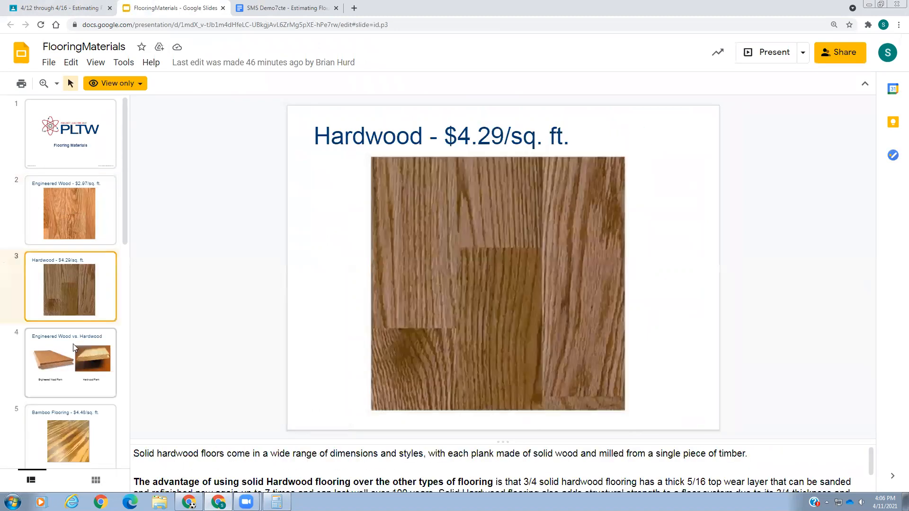
{"action": "scroll", "coordinate": [173, 484], "scroll_direction": "down", "scroll_amount": 1}
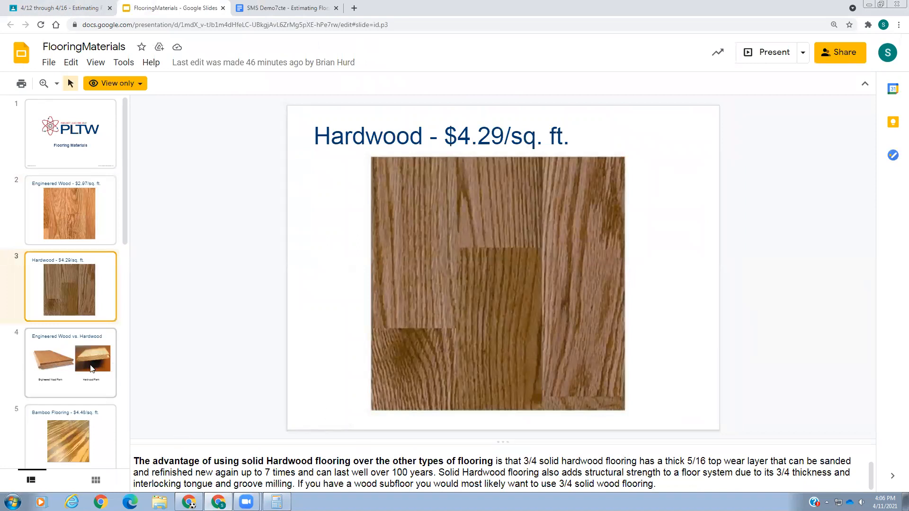
{"action": "left_click", "coordinate": [86, 354]}
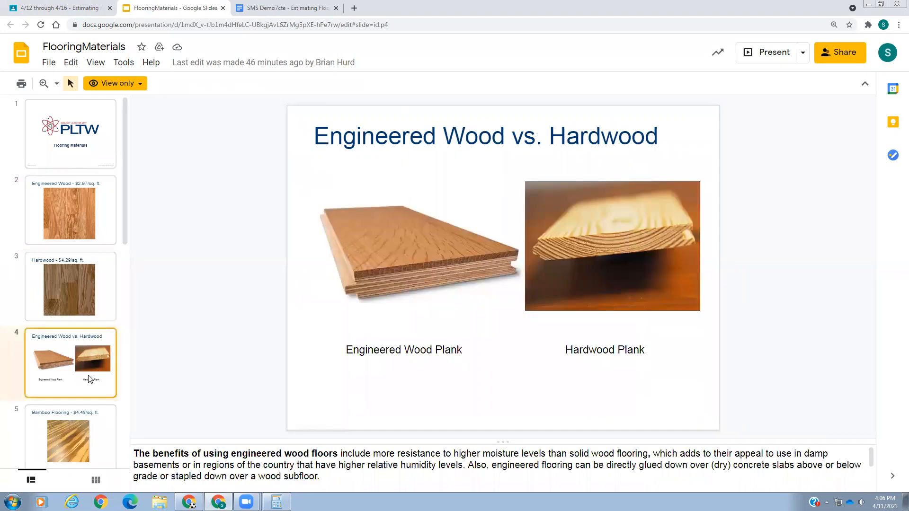
{"action": "scroll", "coordinate": [96, 376], "scroll_direction": "down", "scroll_amount": 3}
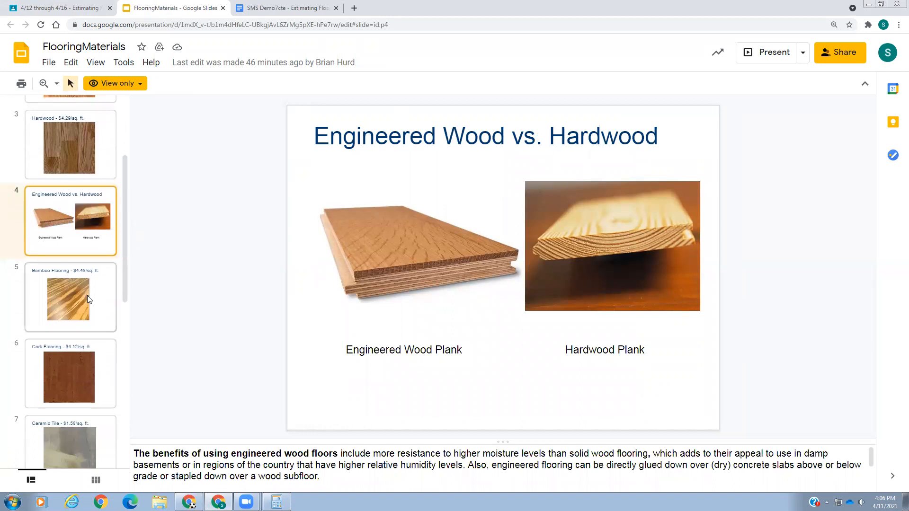
{"action": "left_click", "coordinate": [68, 307]}
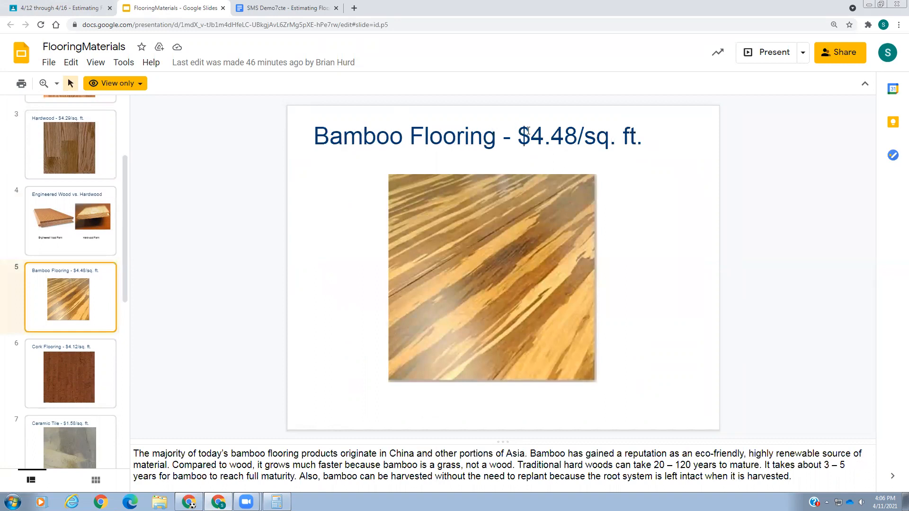
{"action": "scroll", "coordinate": [87, 356], "scroll_direction": "down", "scroll_amount": 5}
{"action": "scroll", "coordinate": [86, 356], "scroll_direction": "down", "scroll_amount": 2}
{"action": "left_click", "coordinate": [78, 442]}
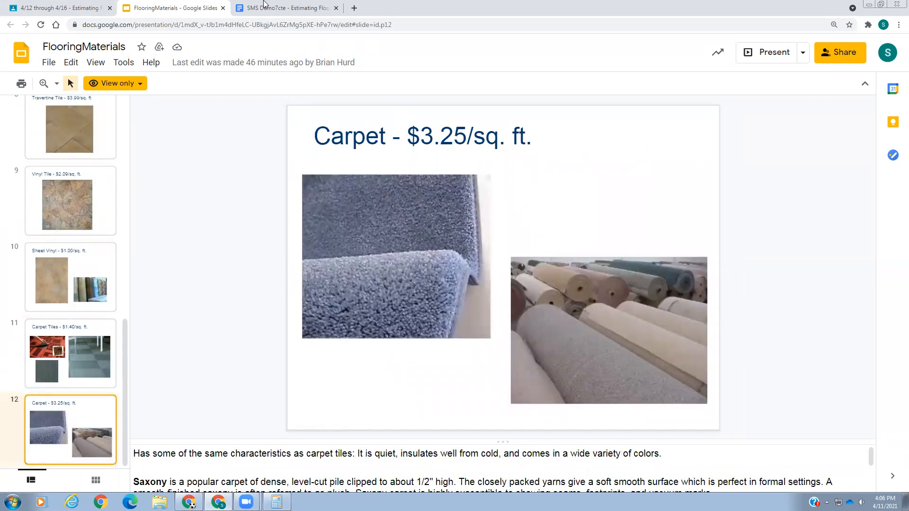
Enter $3.25 as the Cost Per Sq. Ft. for the Bedroom 1 Closet in the worksheet table
{"action": "left_click", "coordinate": [287, 6]}
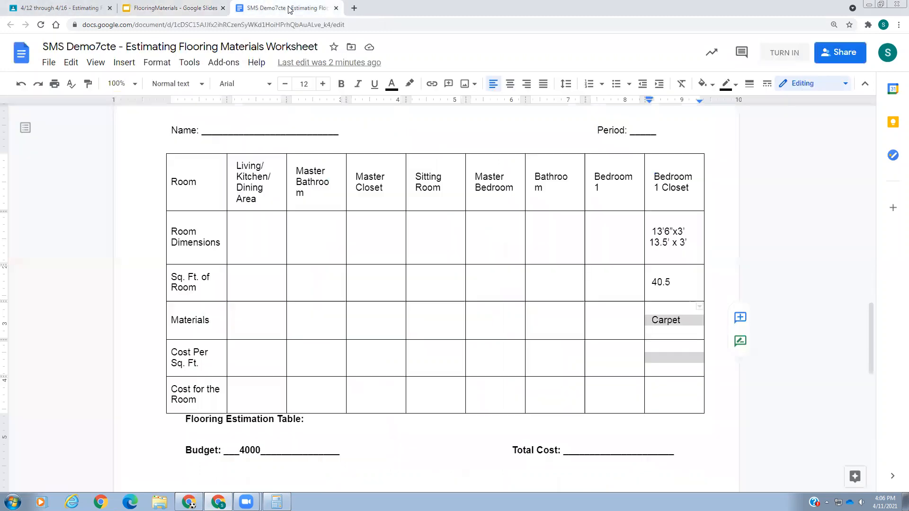
{"action": "left_click", "coordinate": [681, 356]}
{"action": "type", "text": "3.25"}
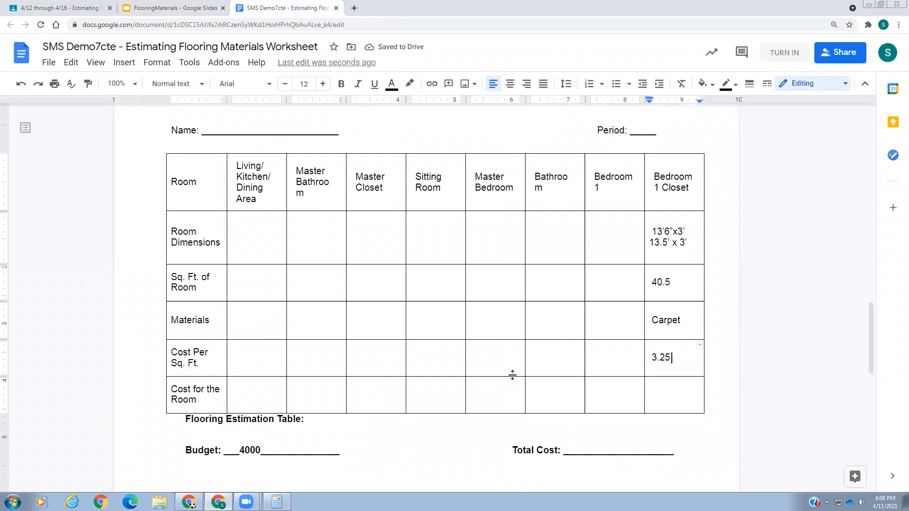
{"action": "key", "text": "Home"}
{"action": "type", "text": "$"}
Highlight the Bedroom 1 Closet's area and cost per square foot, and multiply 40.5 by 3.25 in Calculator
{"action": "left_click", "coordinate": [666, 397]}
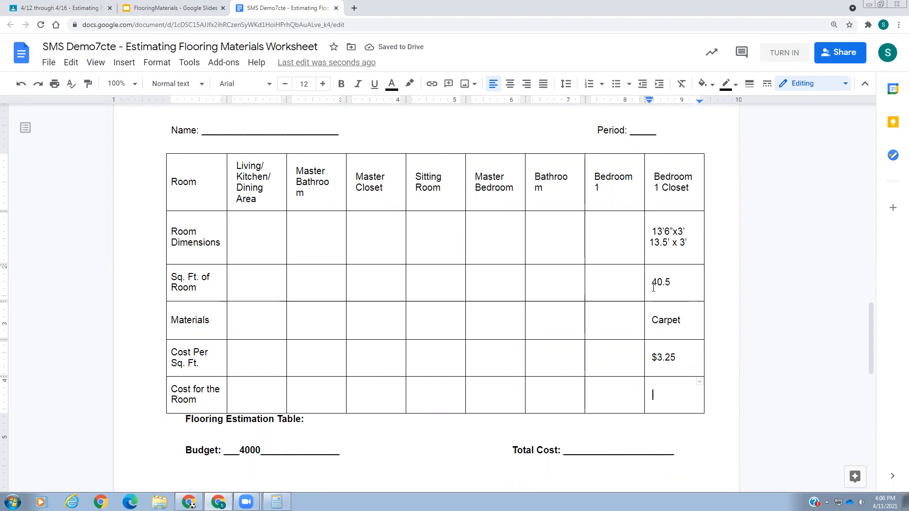
{"action": "left_click_drag", "start_coordinate": [653, 282], "coordinate": [673, 282]}
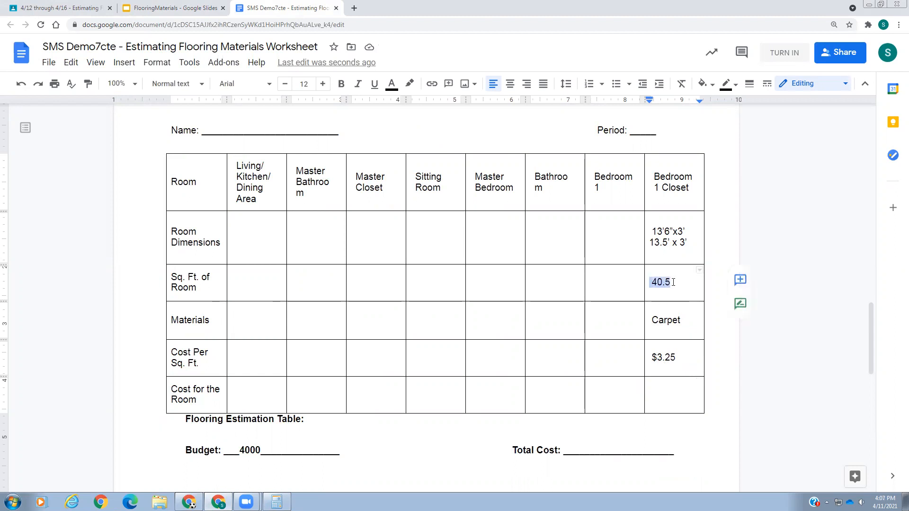
{"action": "left_click", "coordinate": [658, 358]}
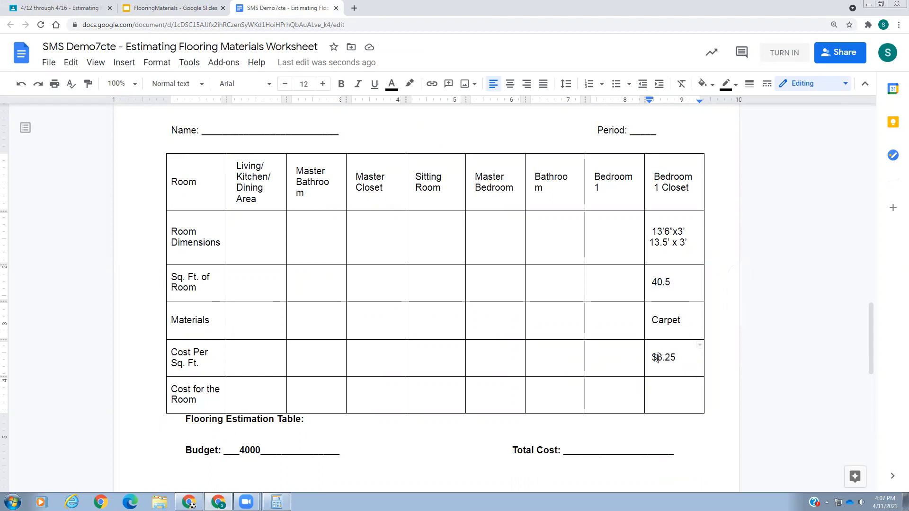
{"action": "left_click_drag", "start_coordinate": [657, 357], "coordinate": [677, 358]}
{"action": "left_click", "coordinate": [277, 502]}
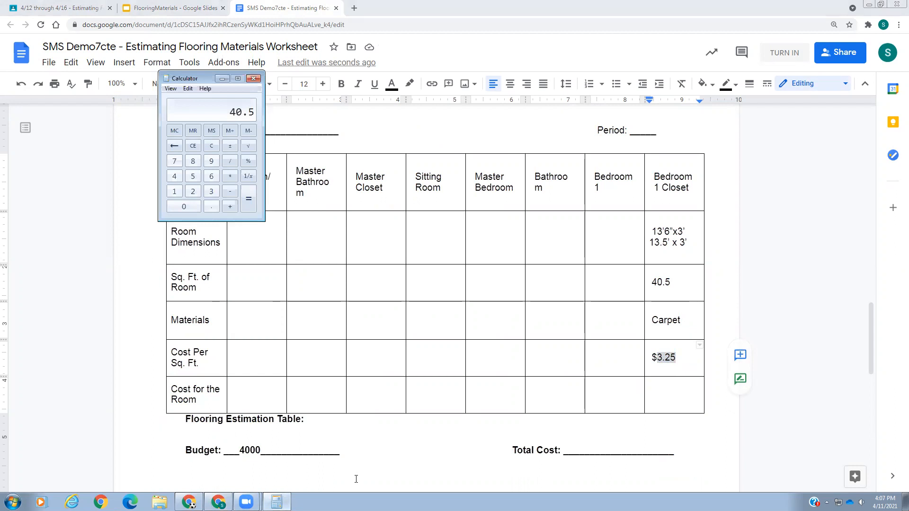
{"action": "type", "text": "*3.25"}
{"action": "key", "text": "Return"}
Enter $132 as the Cost for the Room for the Bedroom 1 Closet in the worksheet table
{"action": "left_click", "coordinate": [661, 407]}
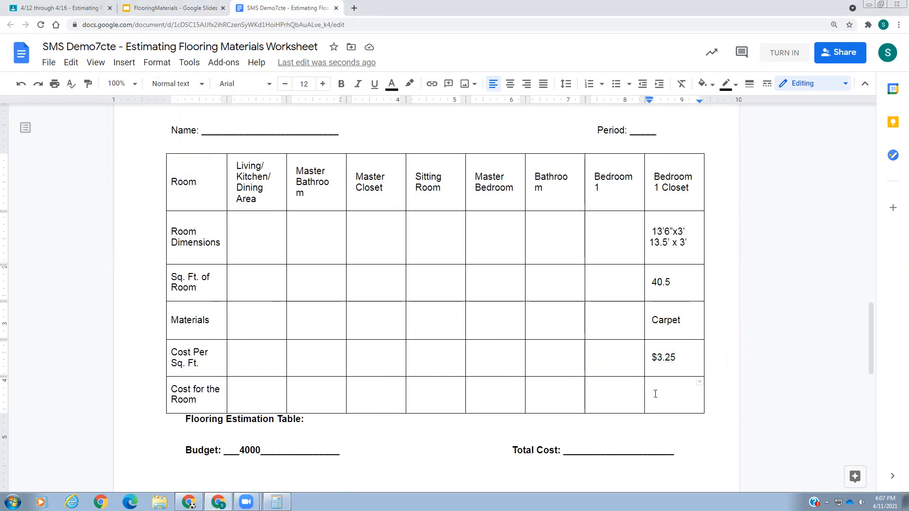
{"action": "type", "text": "132"}
{"action": "left_click", "coordinate": [654, 393]}
{"action": "type", "text": "$"}
{"action": "left_click", "coordinate": [683, 394]}
Point out the closet's material and cost cells, and highlight the direction requiring at least three different flooring materials for the house
{"action": "left_click", "coordinate": [893, 301]}
{"action": "left_click", "coordinate": [652, 320]}
{"action": "left_click", "coordinate": [659, 358]}
{"action": "scroll", "coordinate": [460, 315], "scroll_direction": "up", "scroll_amount": 20}
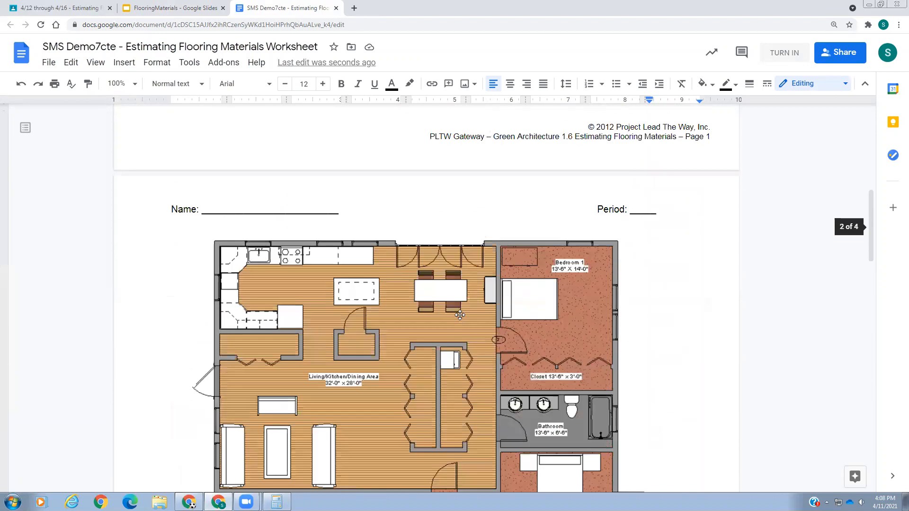
{"action": "left_click_drag", "start_coordinate": [438, 288], "coordinate": [624, 301]}
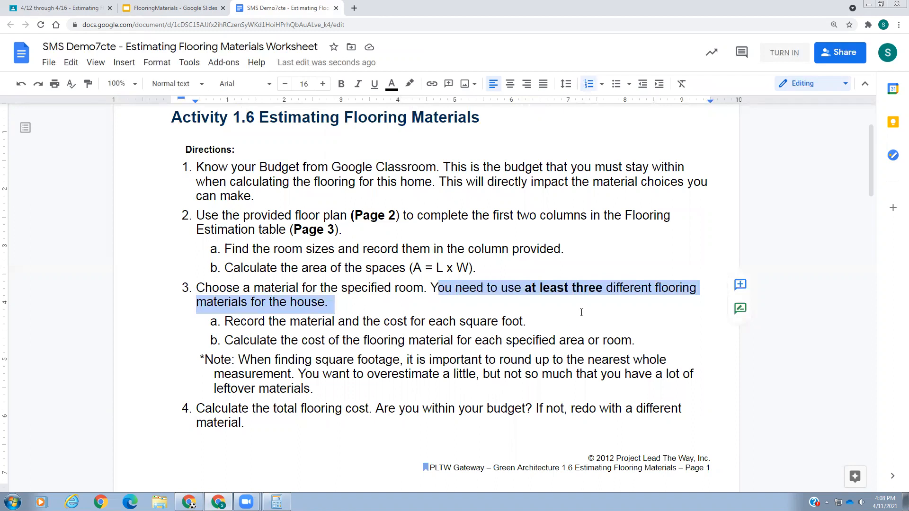
Review the floor plan, estimation table and Conclusion Questions, and place the cursor after the "Why?" answer label of question 4
{"action": "scroll", "coordinate": [568, 308], "scroll_direction": "down", "scroll_amount": 5}
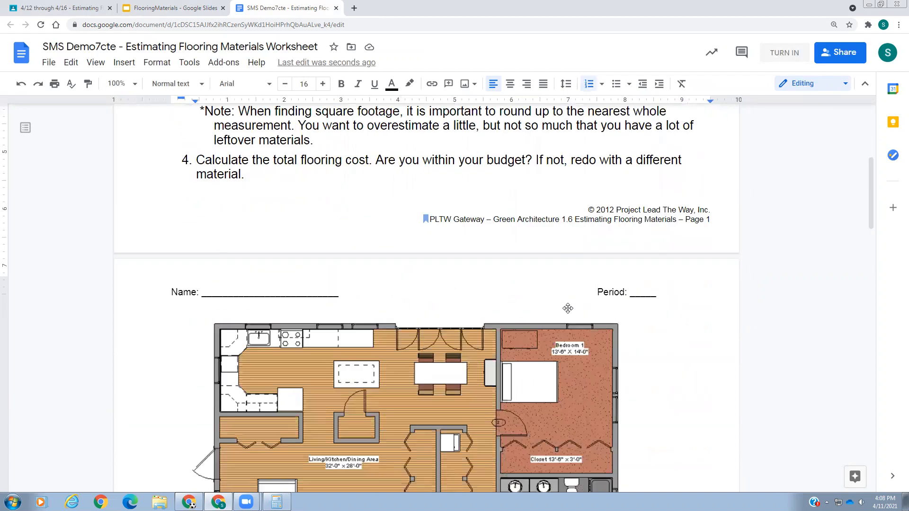
{"action": "scroll", "coordinate": [568, 308], "scroll_direction": "down", "scroll_amount": 20}
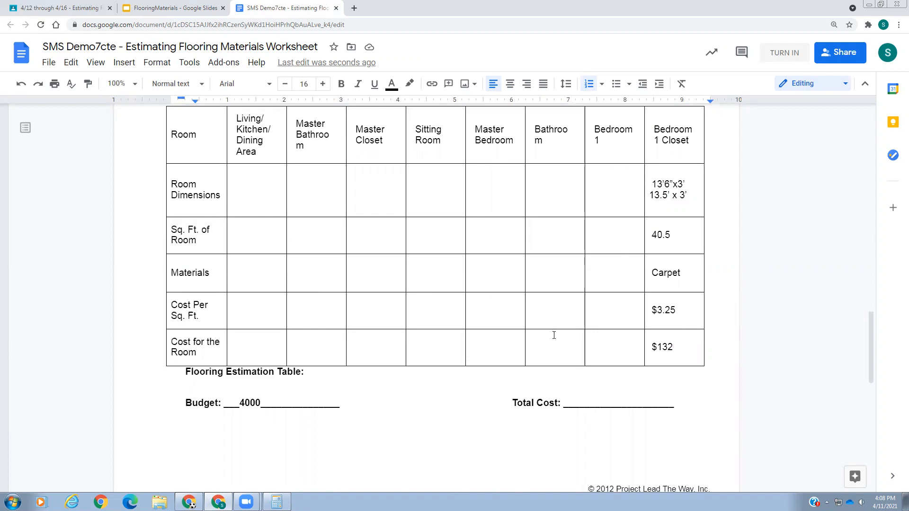
{"action": "scroll", "coordinate": [532, 340], "scroll_direction": "down", "scroll_amount": 6}
{"action": "scroll", "coordinate": [532, 342], "scroll_direction": "down", "scroll_amount": 3}
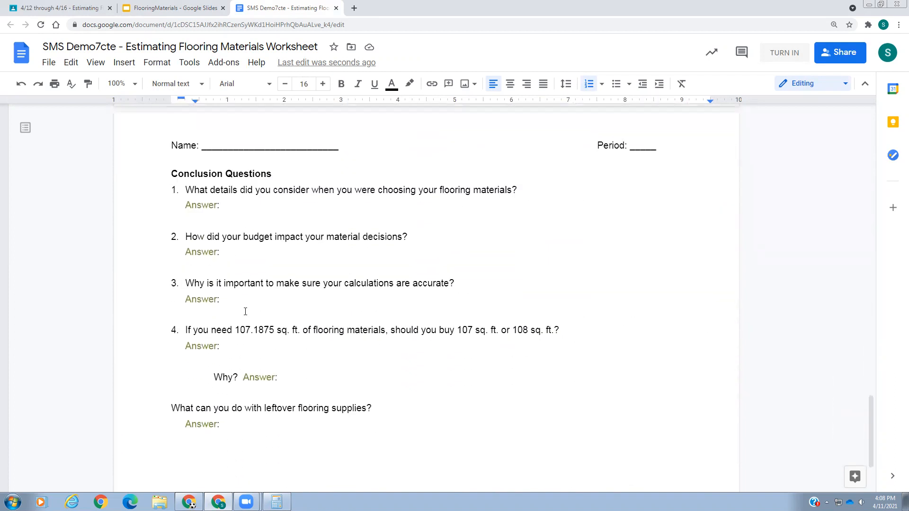
{"action": "left_click", "coordinate": [288, 377]}
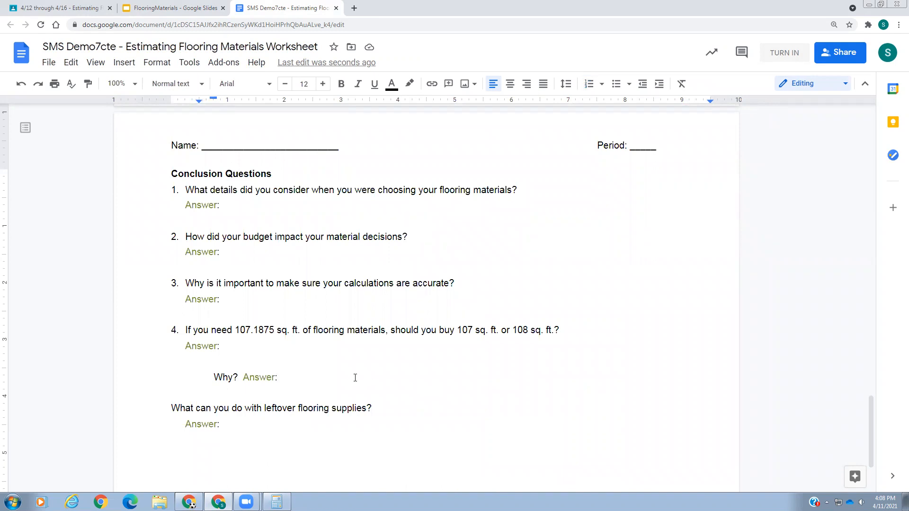
Return to the Classroom assignment and review its instructions for finishing and turning in the worksheet
{"action": "scroll", "coordinate": [296, 371], "scroll_direction": "up", "scroll_amount": 15}
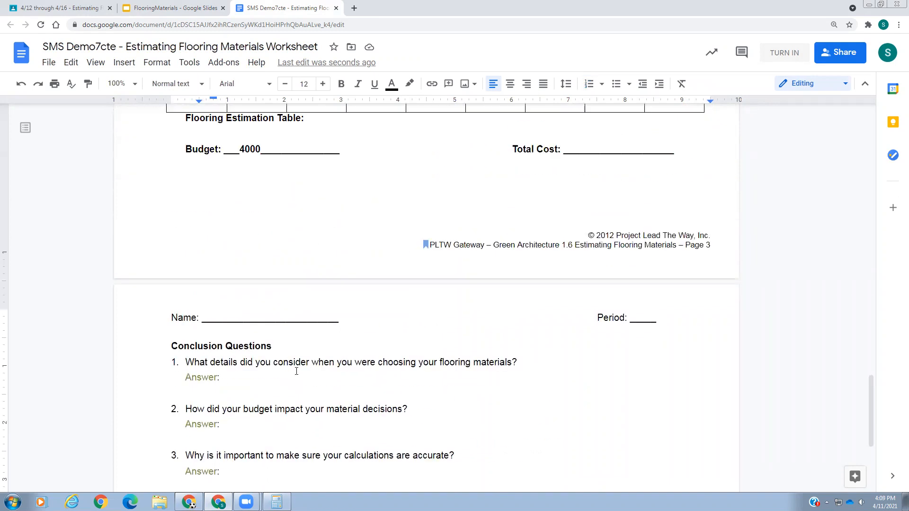
{"action": "left_click", "coordinate": [60, 8]}
{"action": "scroll", "coordinate": [409, 287], "scroll_direction": "up", "scroll_amount": 8}
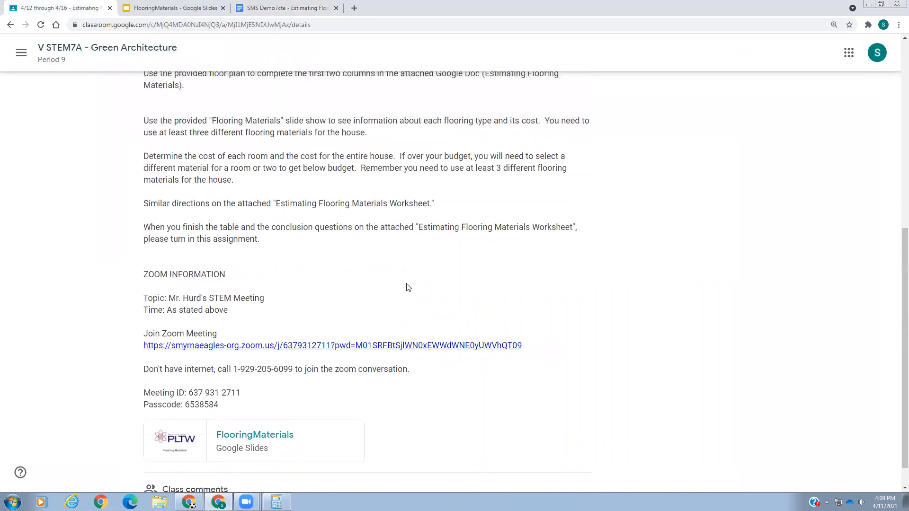